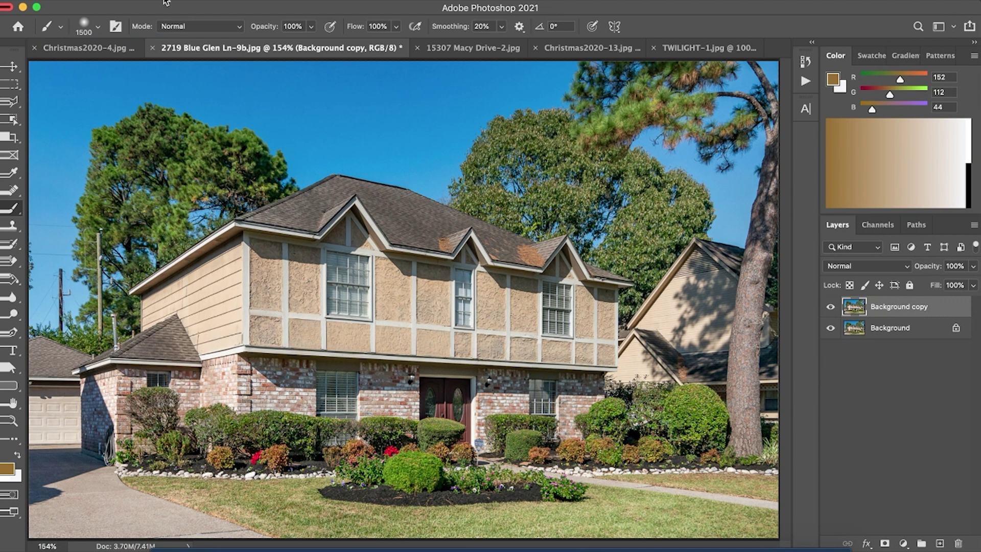
# Start Sky Replacement on the house photo and look through the Sunsets and Group 1 sky presets
pyautogui.click(144, 1)
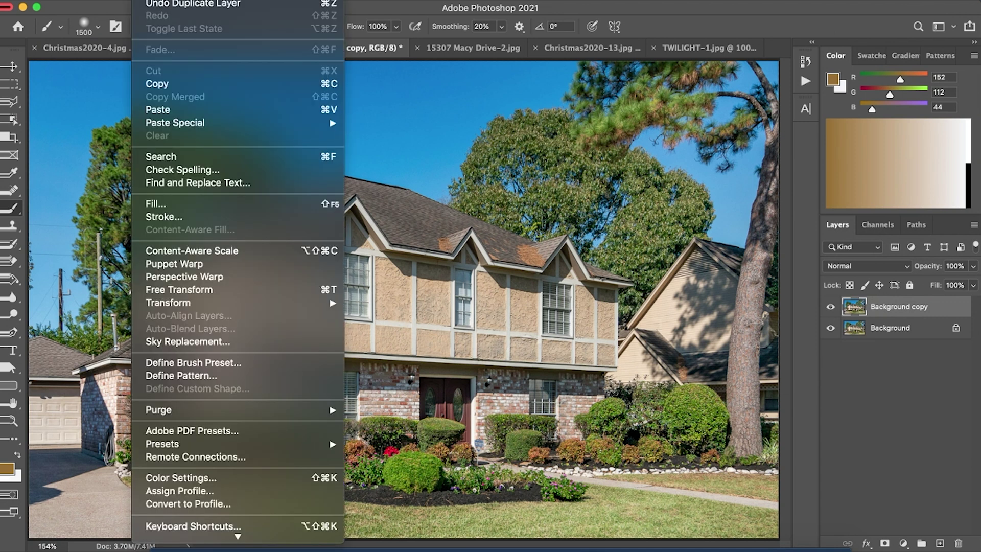
pyautogui.click(165, 341)
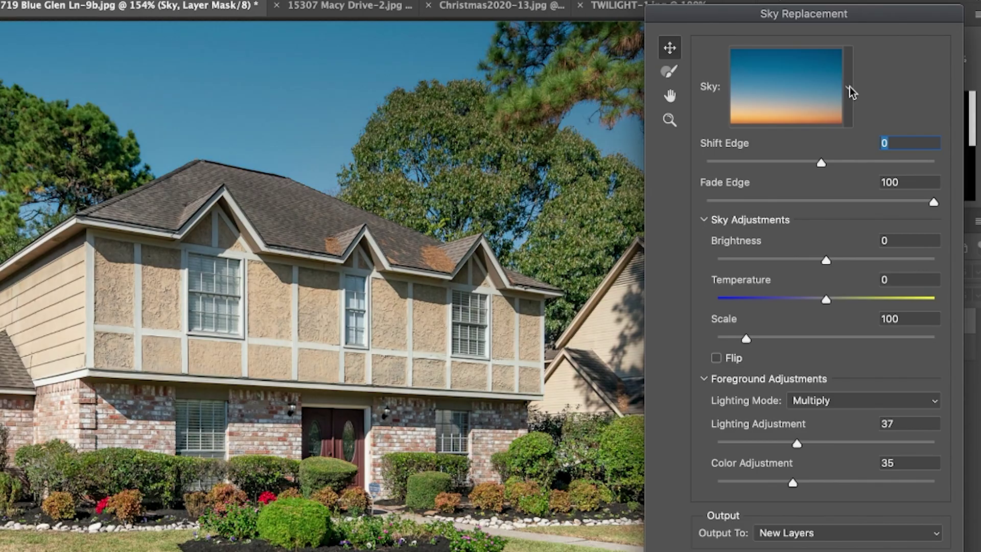
pyautogui.click(850, 88)
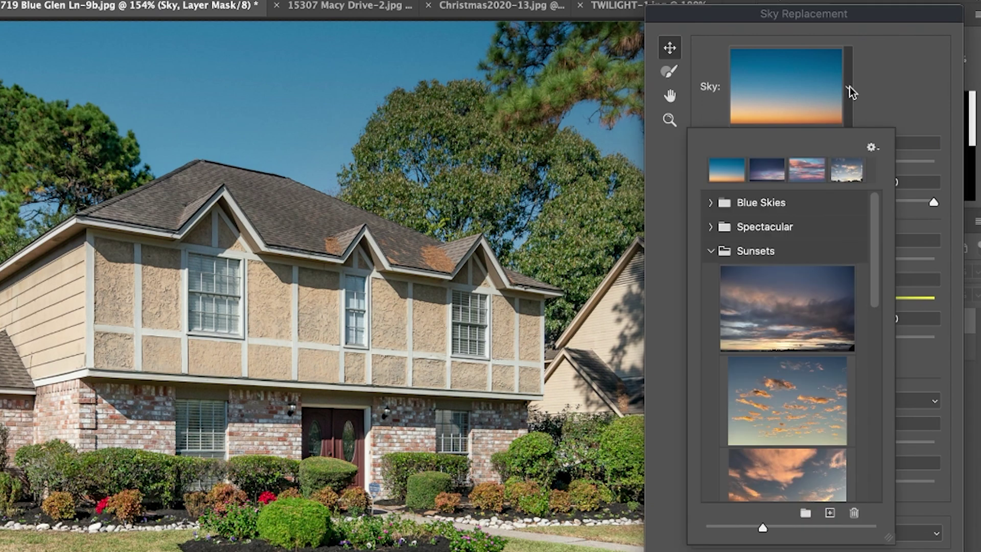
pyautogui.click(717, 247)
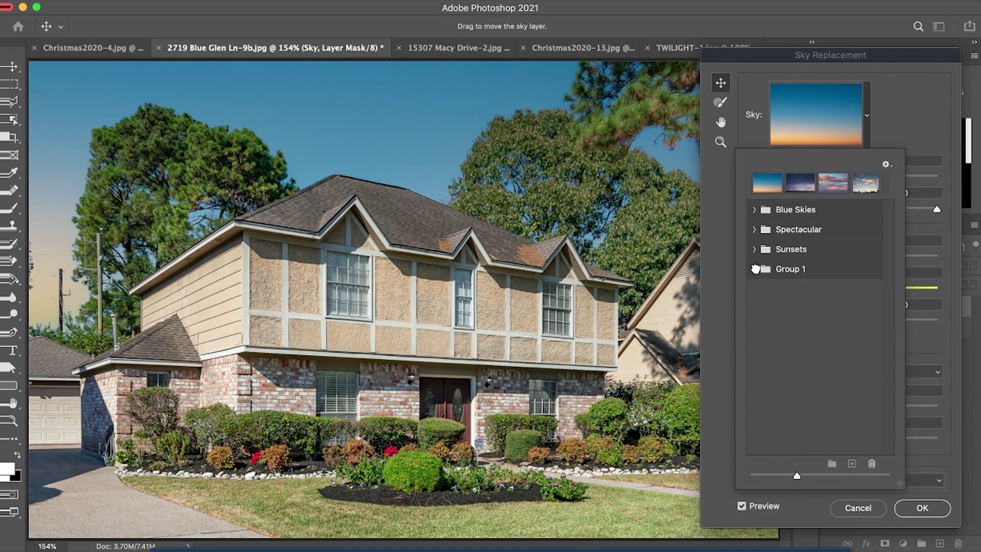
pyautogui.click(754, 270)
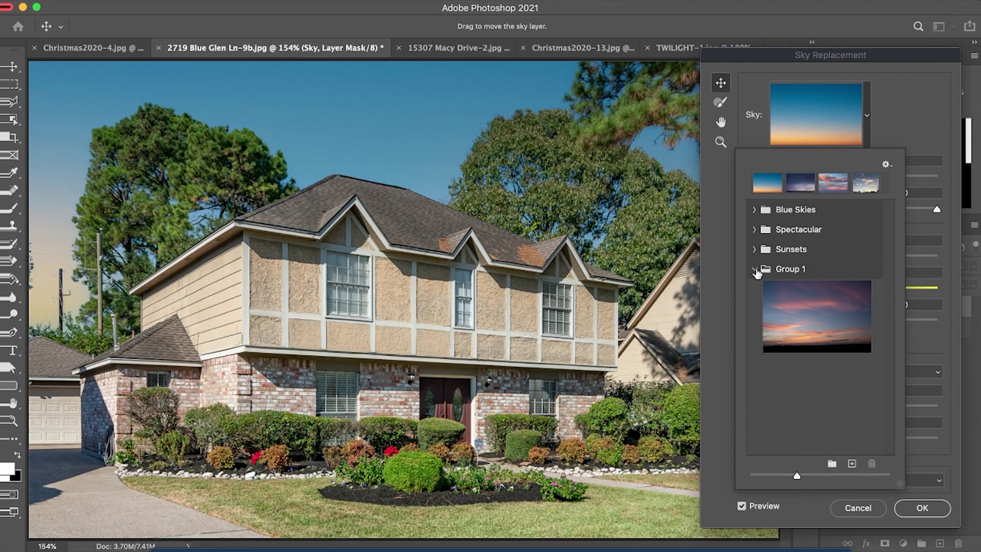
pyautogui.click(755, 270)
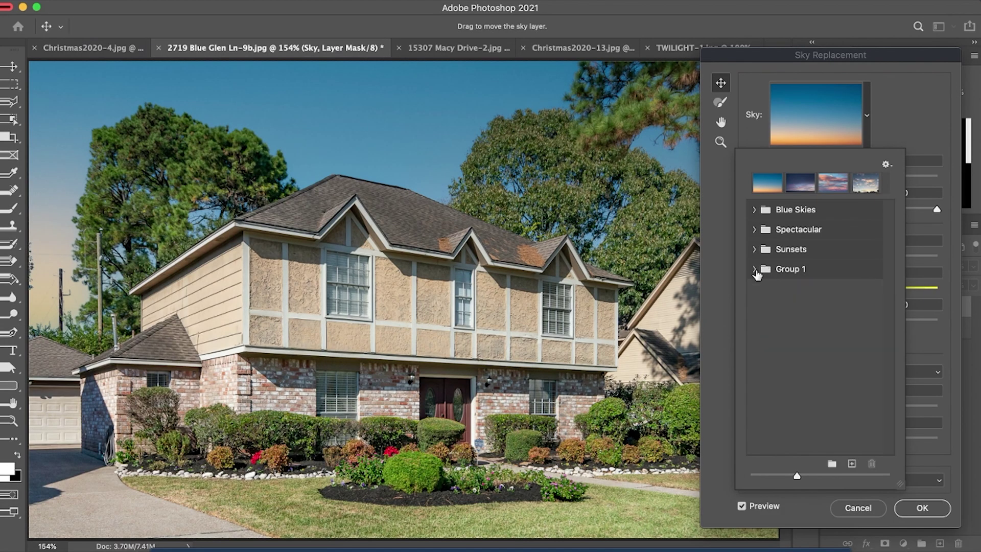
# Choose the third Blue Skies preset, with scattered white clouds, as the replacement sky
pyautogui.click(755, 210)
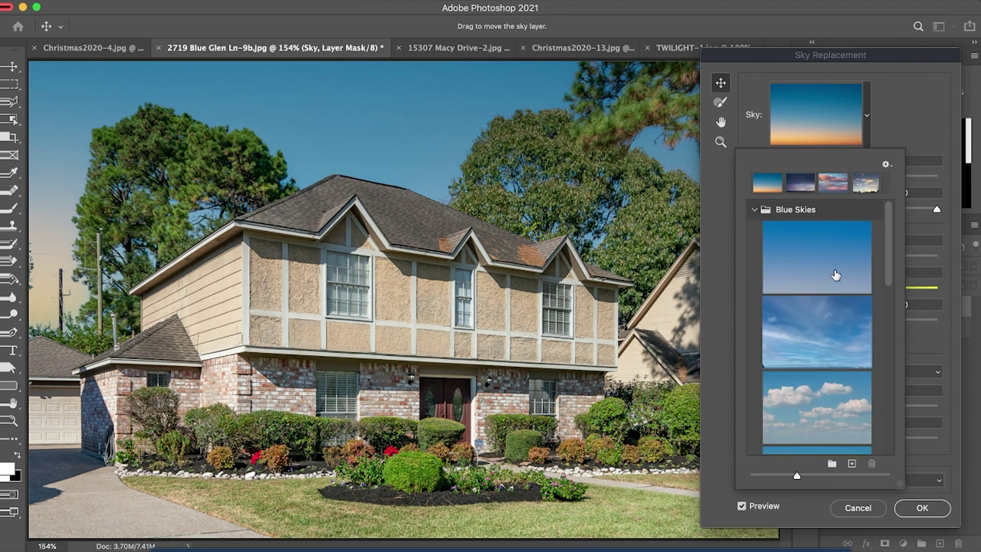
pyautogui.scroll(-10, 836, 275)
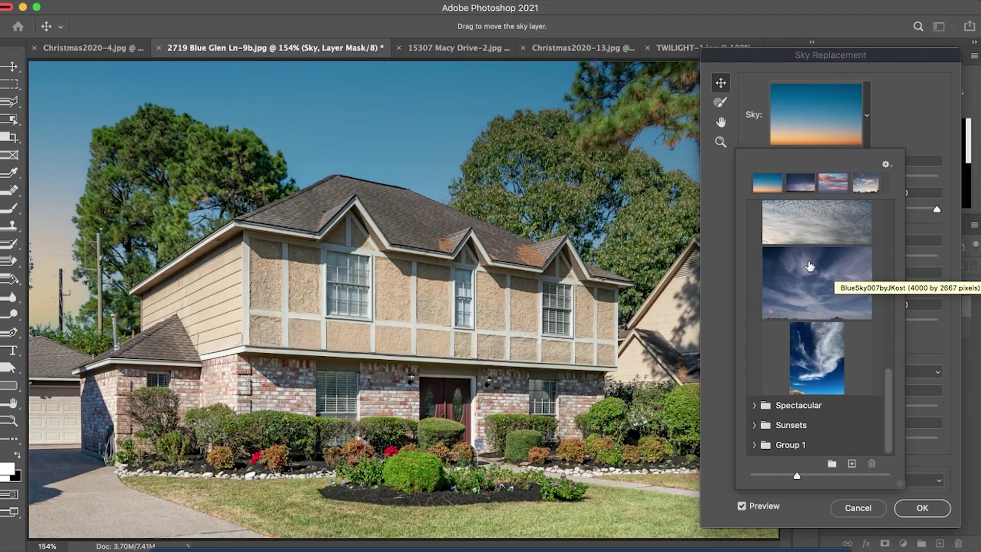
pyautogui.scroll(5, 812, 268)
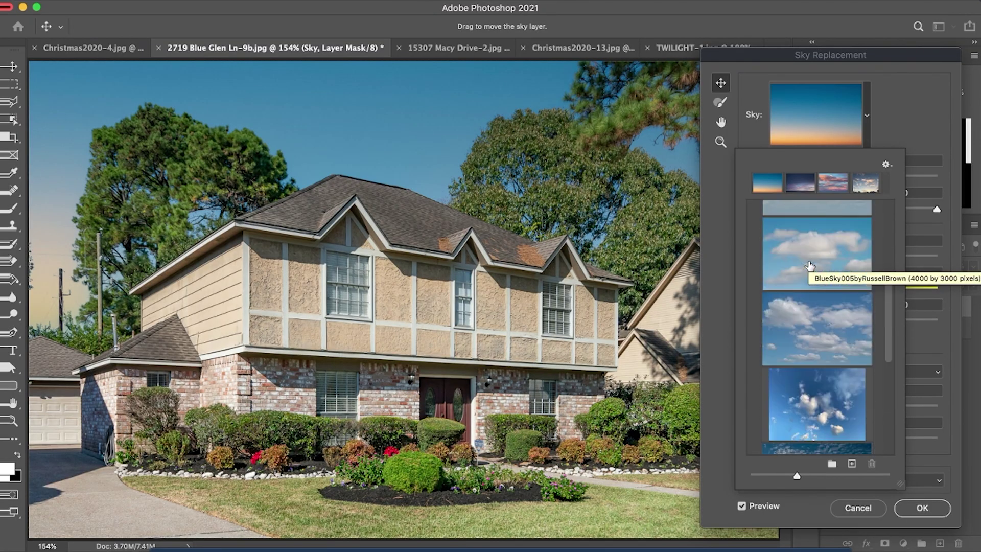
pyautogui.scroll(3, 810, 266)
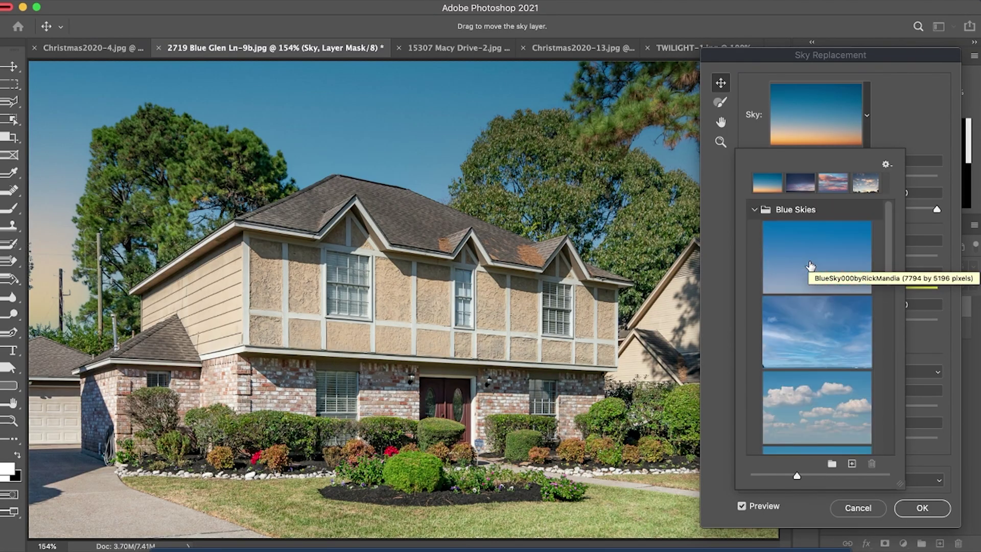
pyautogui.click(817, 402)
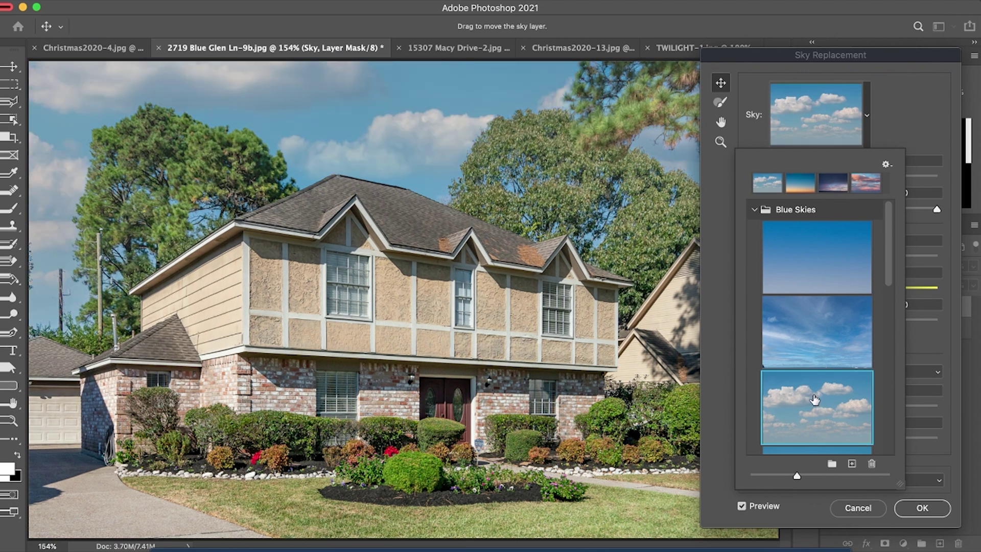
pyautogui.click(905, 155)
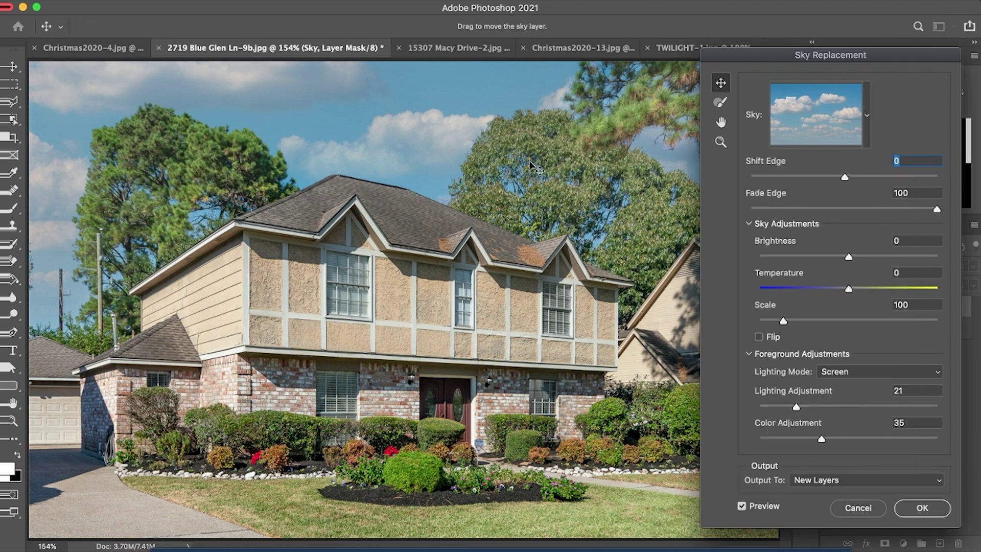
# Inspect the sky blend around the trees, and set Shift Edge to 5 and Fade Edge to 82
pyautogui.press('super+equal')
pyautogui.press('super+equal')
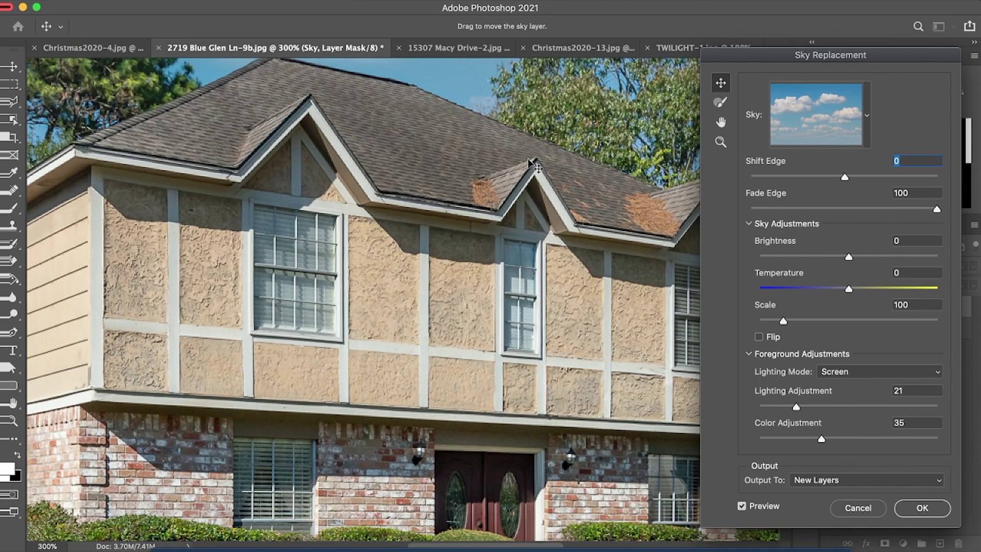
pyautogui.moveTo(534, 146); pyautogui.dragTo(360, 396)
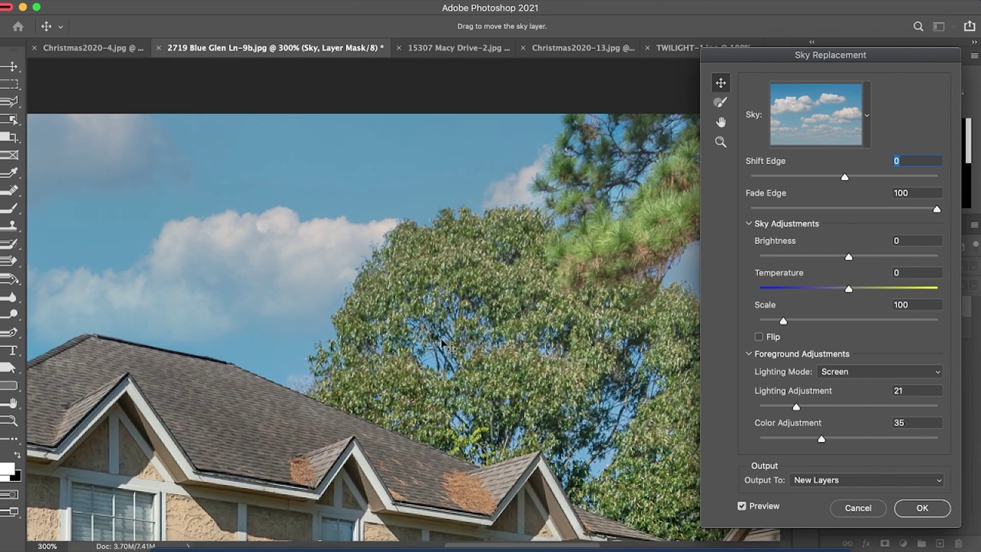
pyautogui.scroll(5, 440, 338)
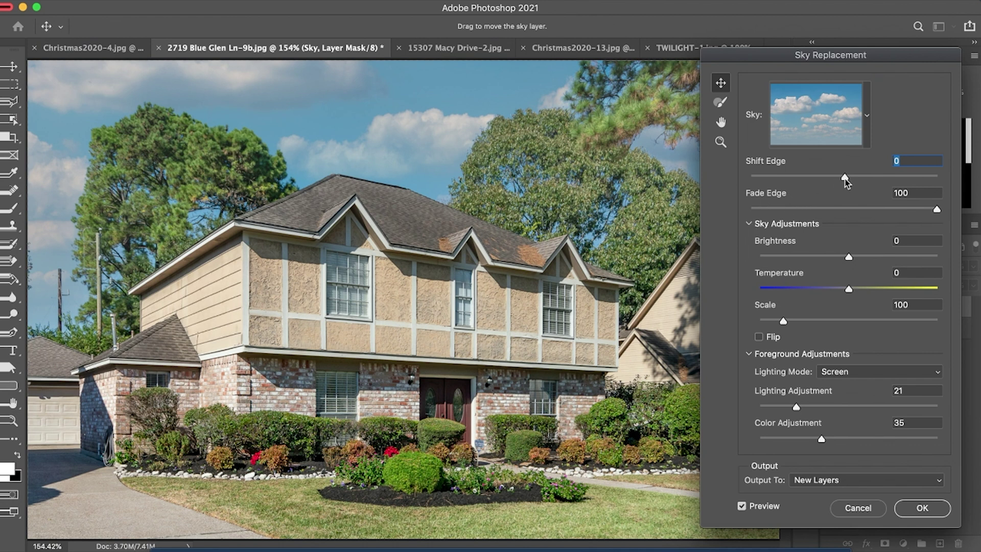
pyautogui.moveTo(848, 178); pyautogui.dragTo(867, 179)
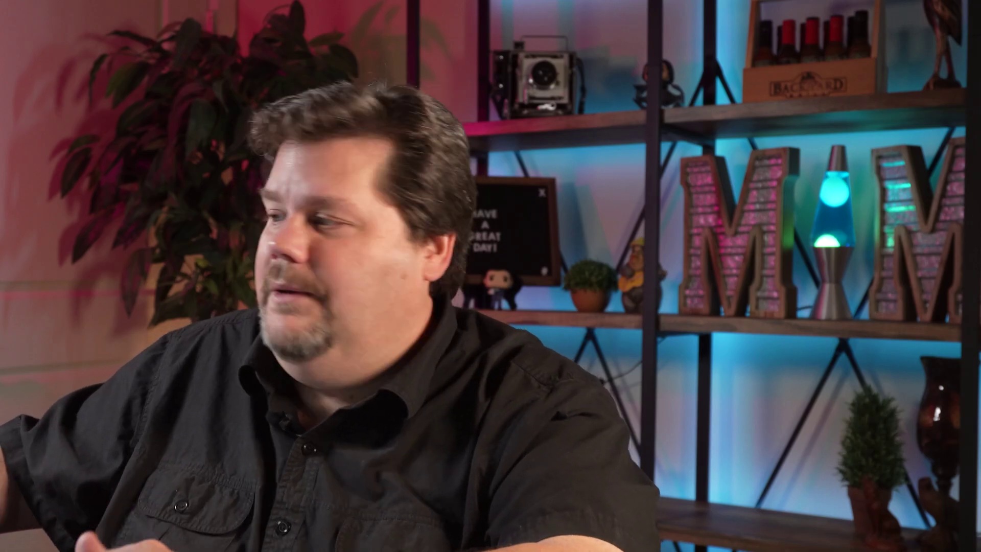
pyautogui.moveTo(761, 211); pyautogui.dragTo(757, 211)
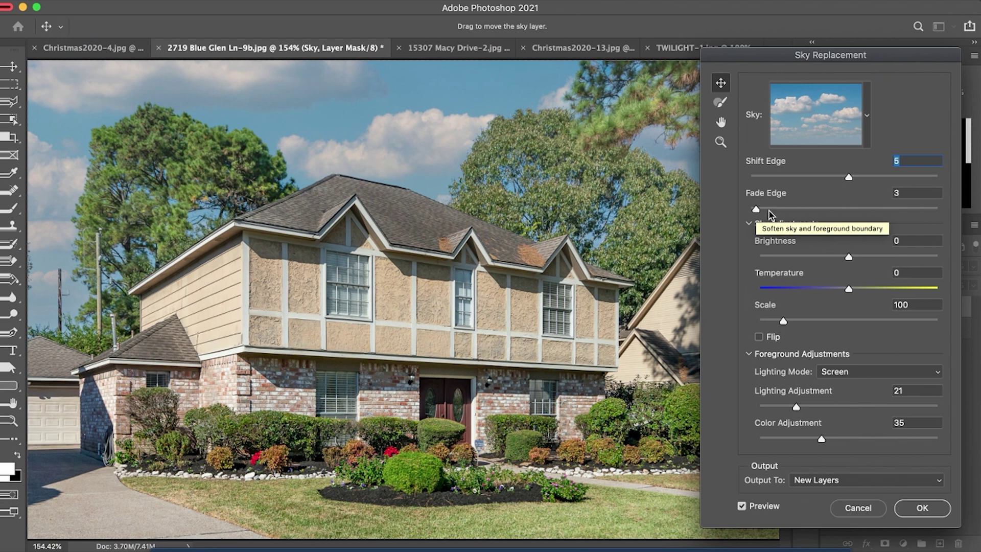
pyautogui.moveTo(757, 210); pyautogui.dragTo(903, 210)
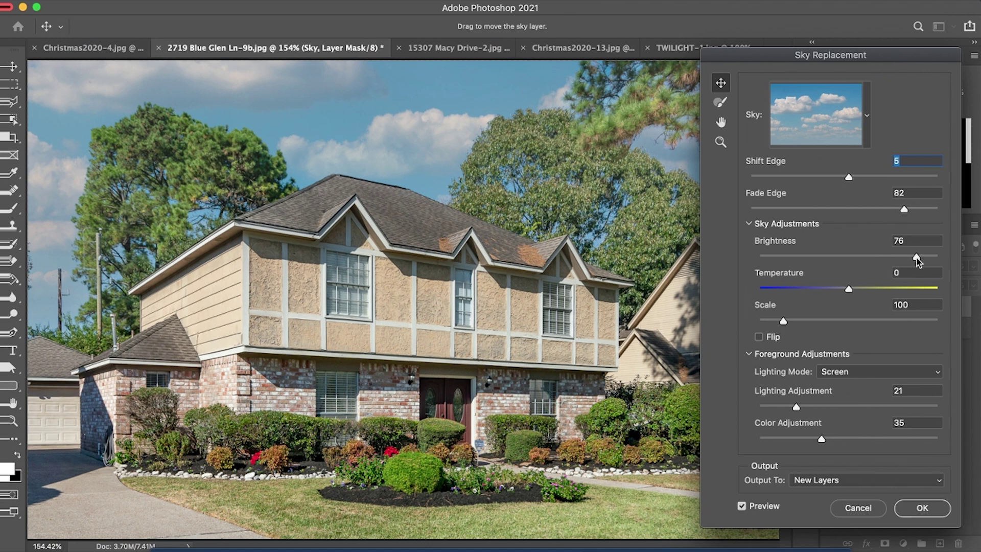
# Set the sky's Brightness to 25 and Temperature to -57, flip the sky, and apply the replacement to new layers
pyautogui.moveTo(914, 260); pyautogui.dragTo(871, 258)
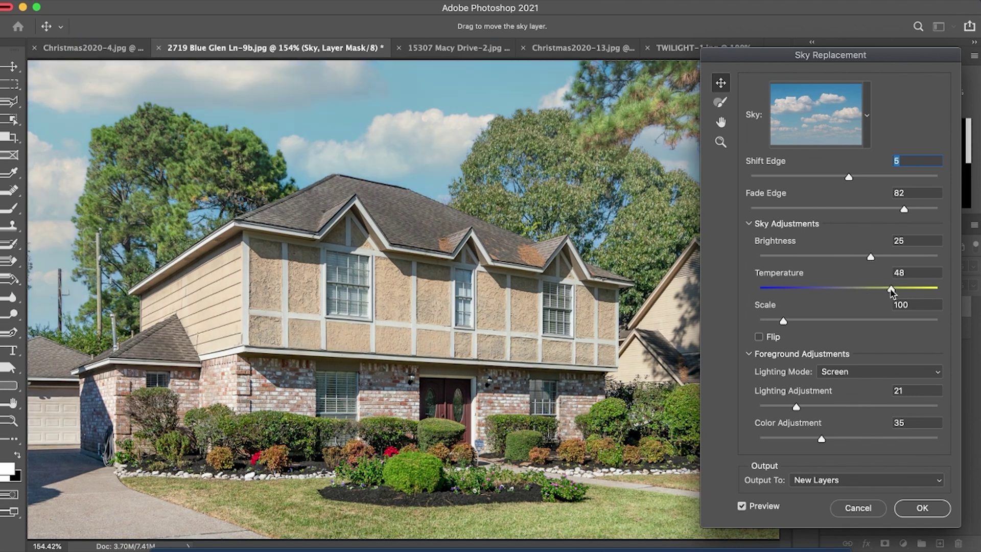
pyautogui.moveTo(908, 290); pyautogui.dragTo(799, 295)
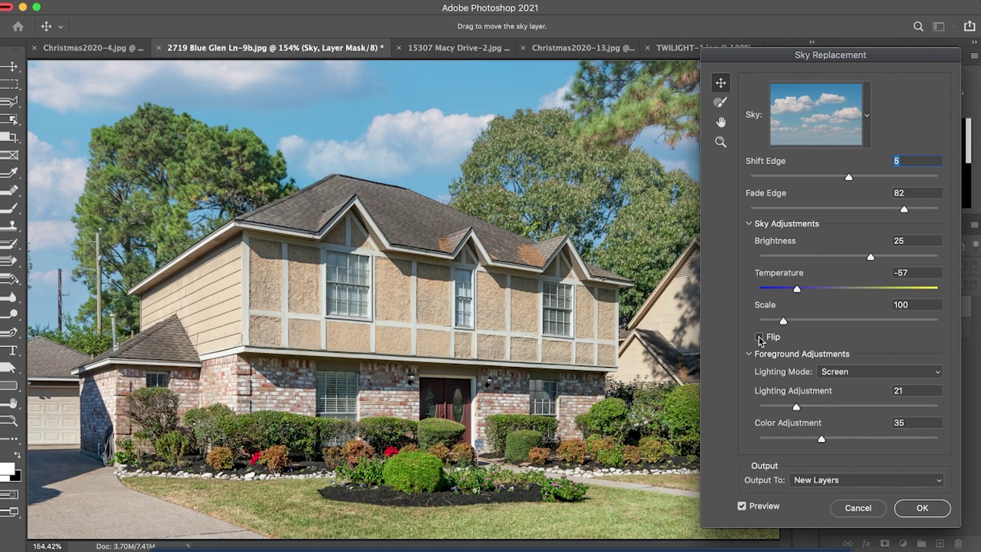
pyautogui.click(758, 337)
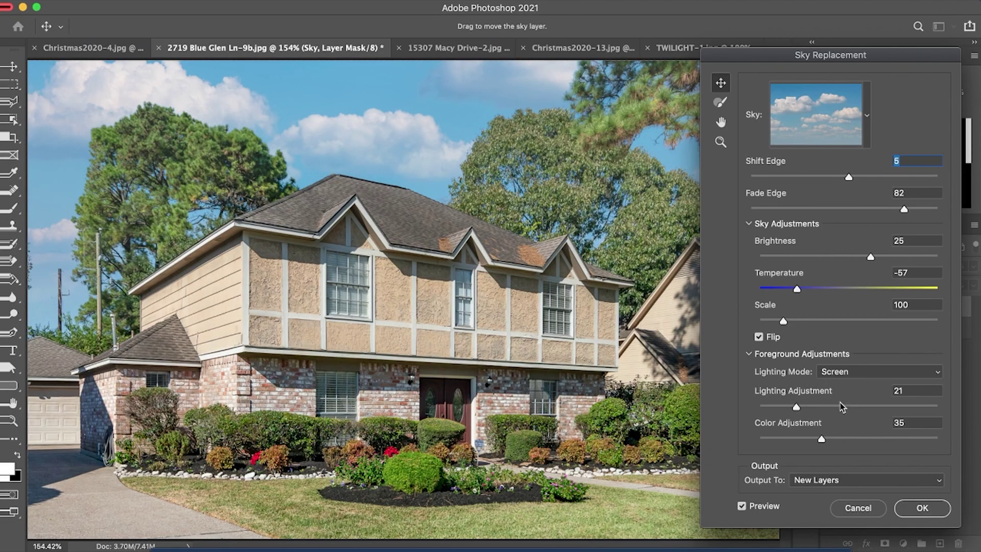
pyautogui.click(926, 508)
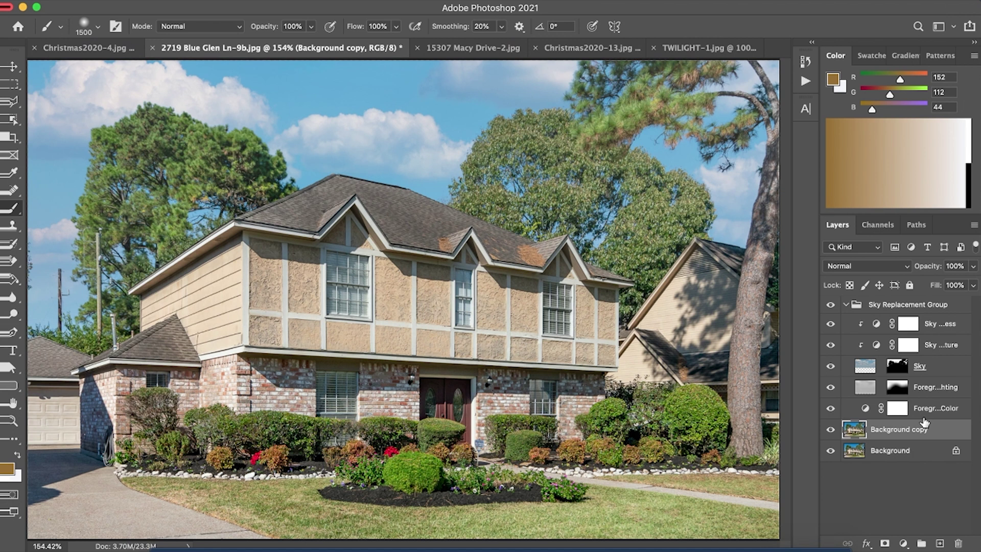
# Merge the Sky Replacement Group with the Background copy layer and toggle the merged layer's visibility to compare before and after
pyautogui.click(901, 305)
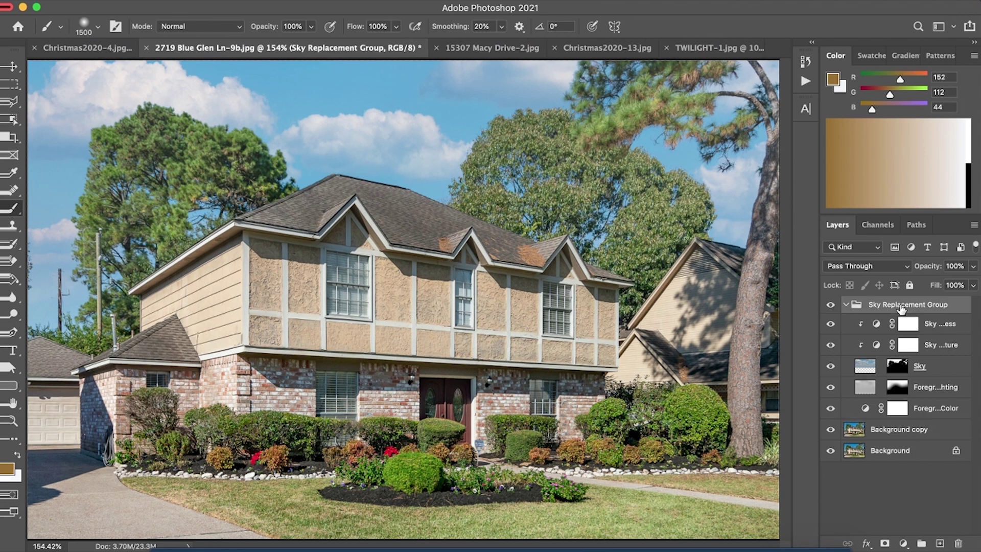
pyautogui.keyDown('shift'); pyautogui.click(899, 429); pyautogui.keyUp('shift')
pyautogui.rightClick(896, 434)
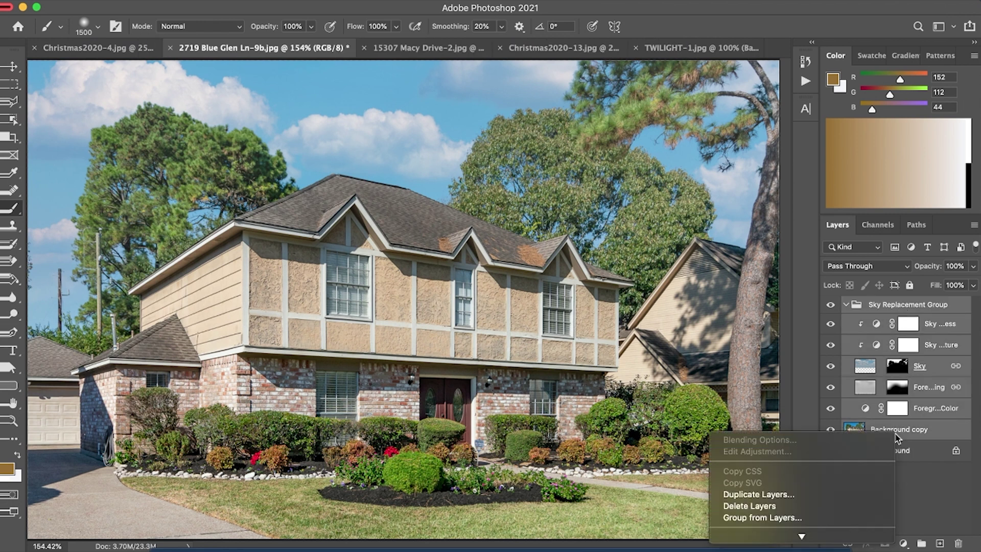
pyautogui.scroll(-10, 827, 474)
pyautogui.click(808, 355)
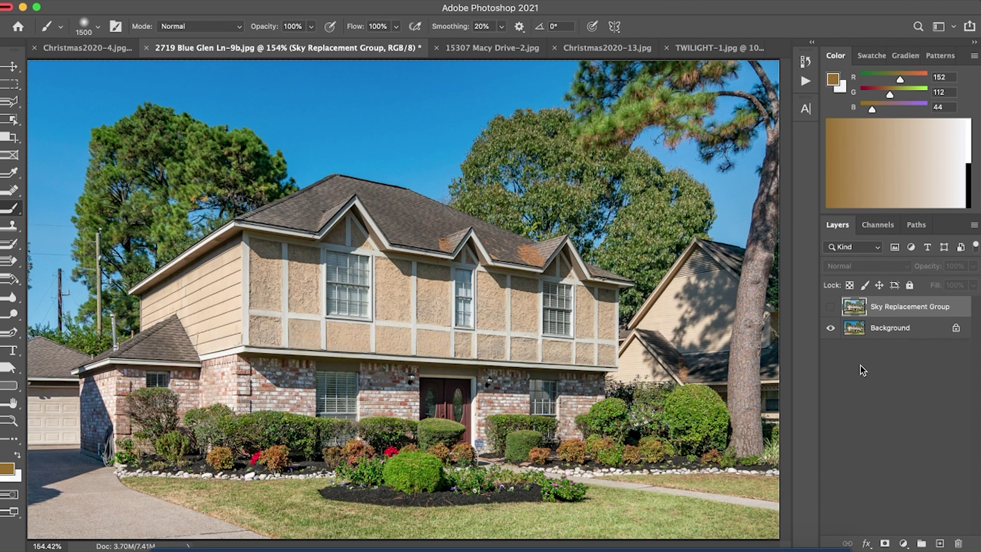
pyautogui.click(831, 307)
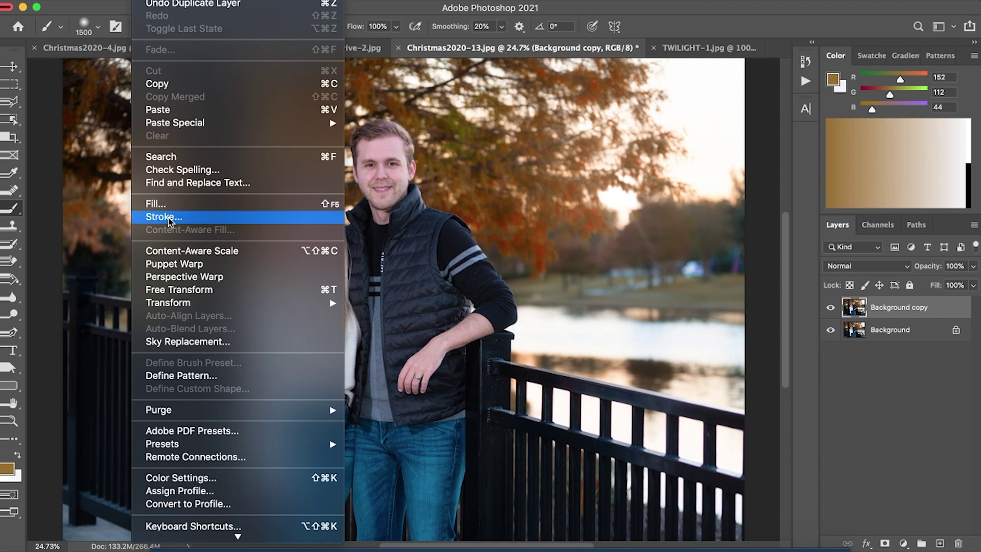
# Start Sky Replacement on Christmas2020-13.jpg and examine up close how the sunset sky blends through the tree branches
pyautogui.click(161, 341)
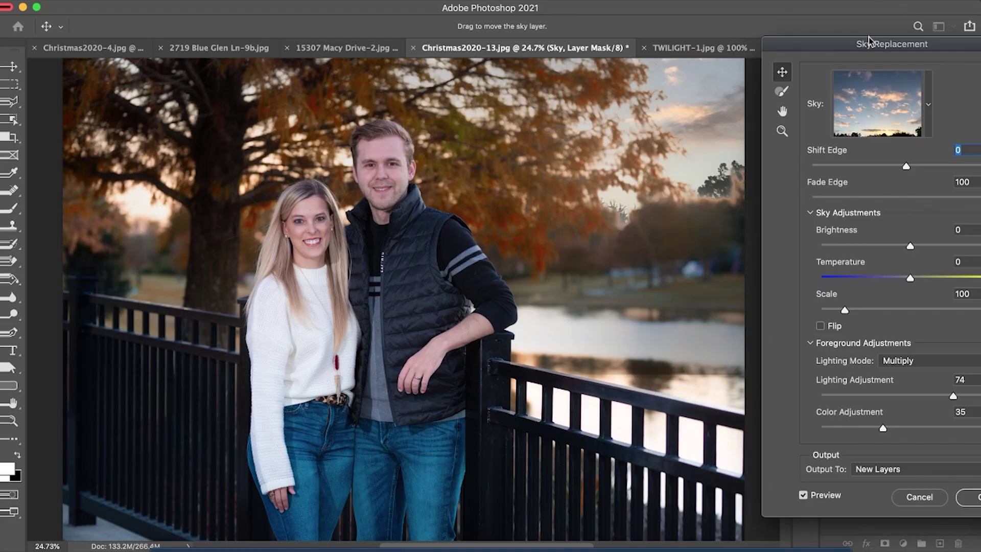
pyautogui.moveTo(870, 41); pyautogui.dragTo(860, 49)
pyautogui.press('super+plus')
pyautogui.press('super+plus')
pyautogui.press('super+plus')
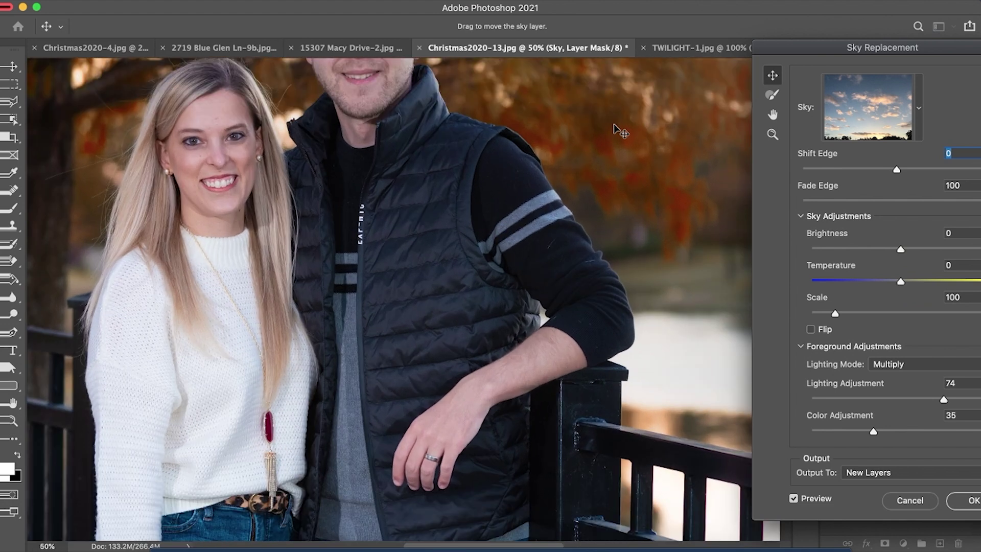
pyautogui.moveTo(614, 123); pyautogui.dragTo(382, 393)
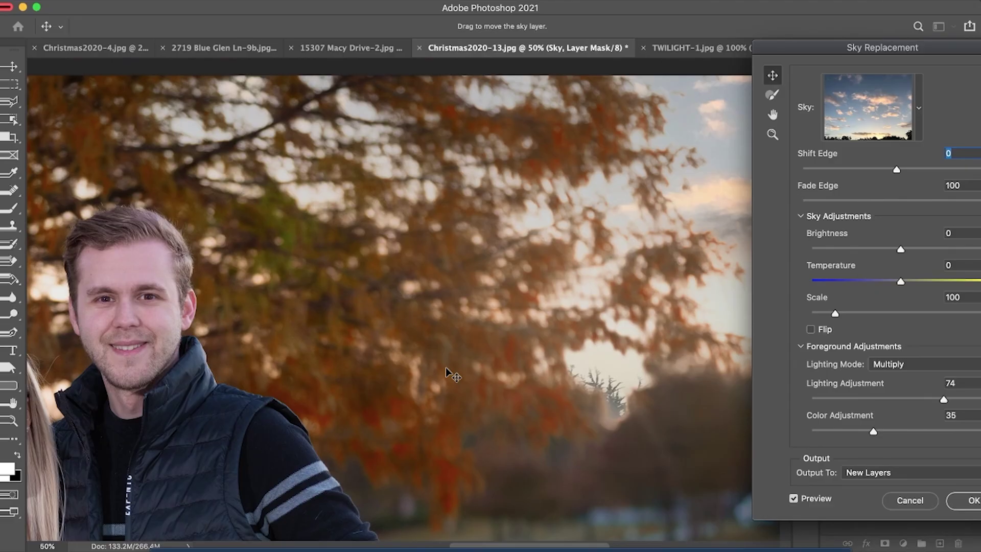
pyautogui.scroll(-2, 445, 372)
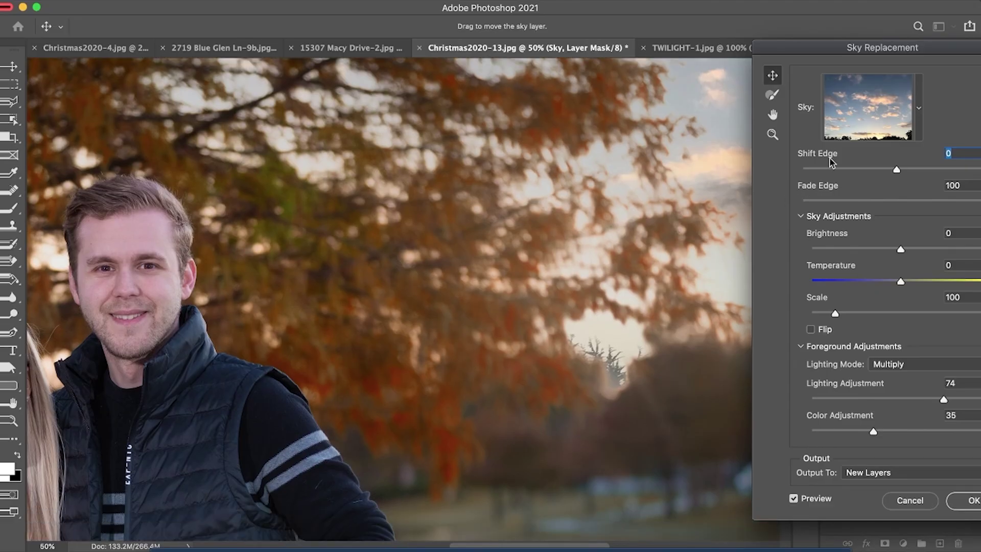
pyautogui.click(391, 1)
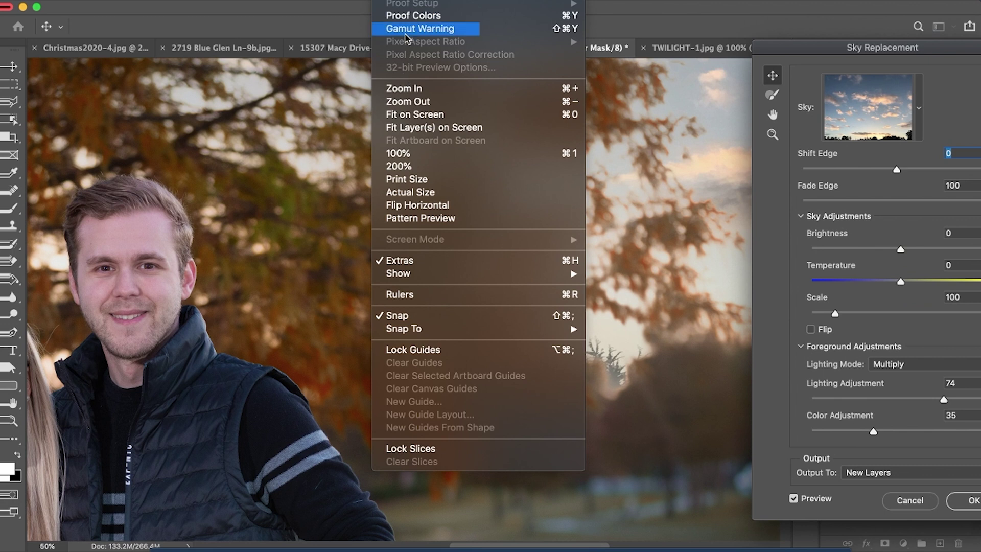
pyautogui.click(411, 127)
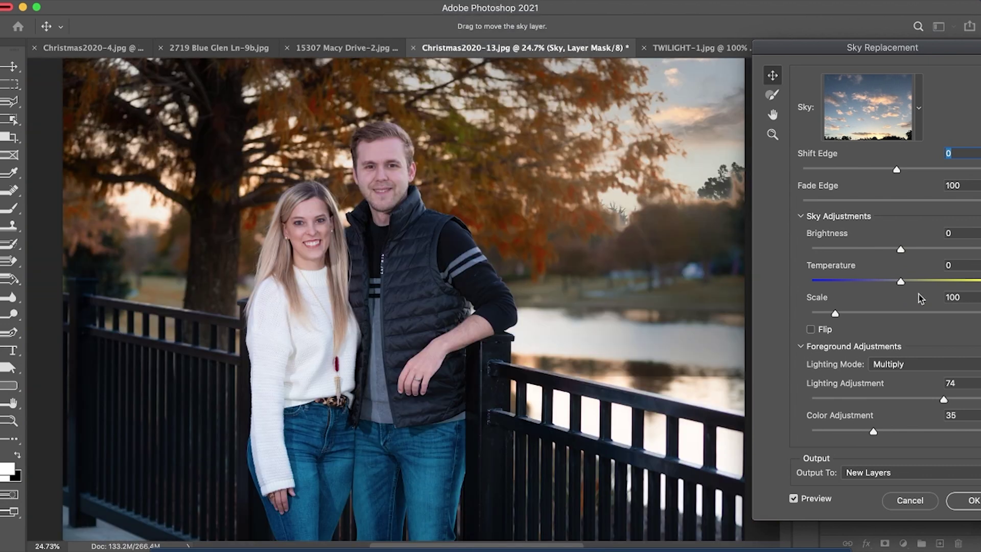
# Try warmer and cooler sky temperatures on the couple's photo and apply the sky replacement
pyautogui.moveTo(901, 281); pyautogui.dragTo(929, 281)
pyautogui.moveTo(929, 282); pyautogui.dragTo(878, 282)
pyautogui.click(968, 498)
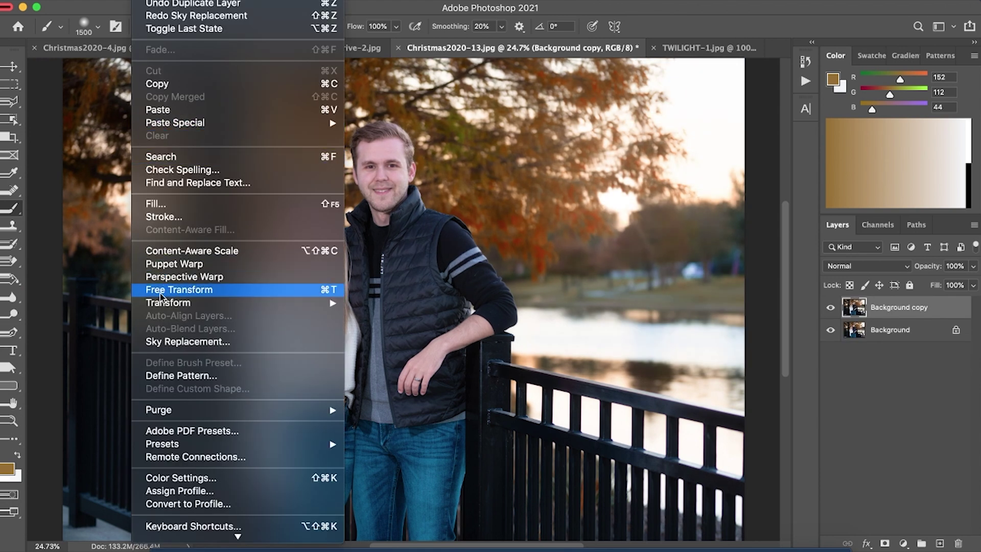
# Replace the couple photo's sky with the cloudy sunset, using Shift Edge 7 and moving the sky slightly downward, output to new layers
pyautogui.click(164, 342)
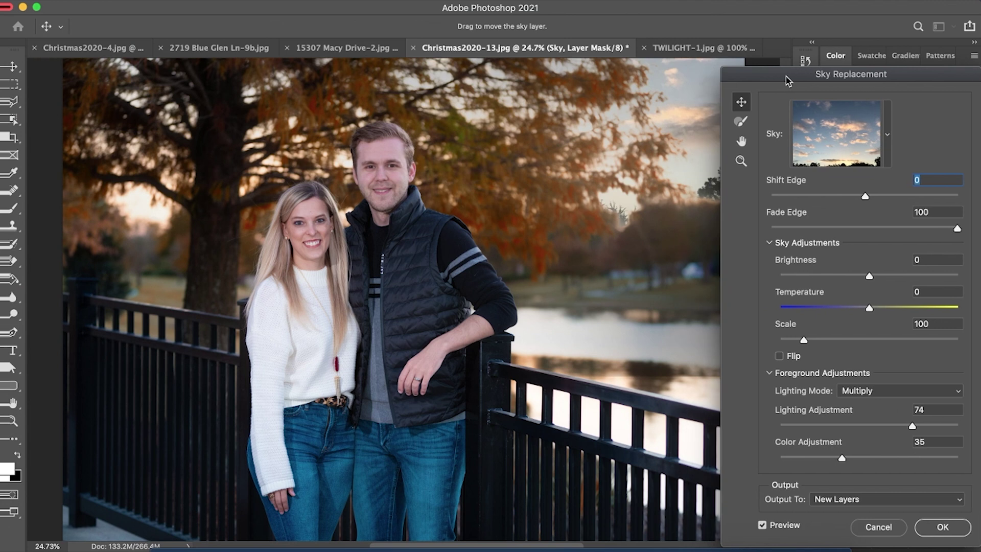
pyautogui.moveTo(787, 82); pyautogui.dragTo(843, 82)
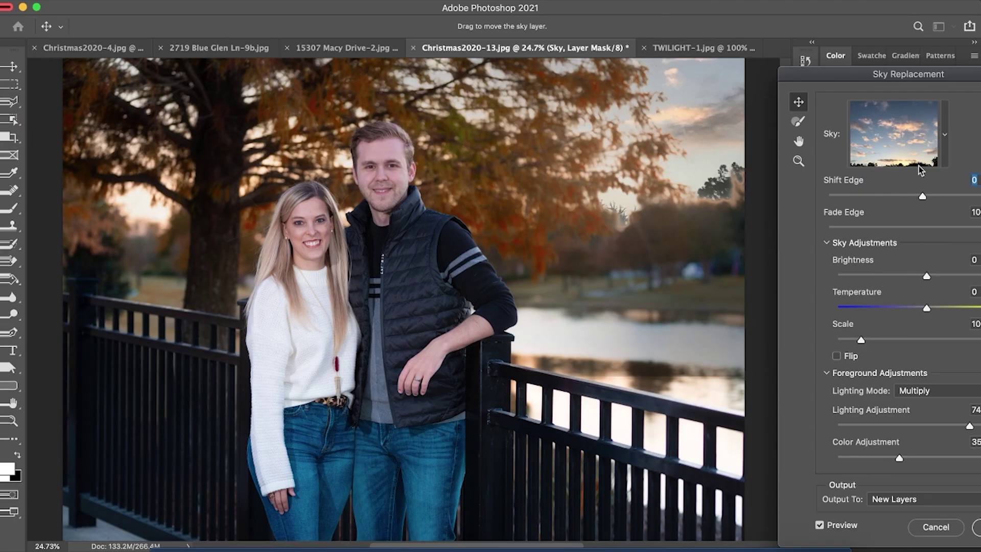
pyautogui.moveTo(886, 69); pyautogui.dragTo(862, 72)
pyautogui.moveTo(898, 196)
pyautogui.mouseDown()
pyautogui.moveTo(858, 198)
pyautogui.moveTo(905, 200)
pyautogui.mouseUp()
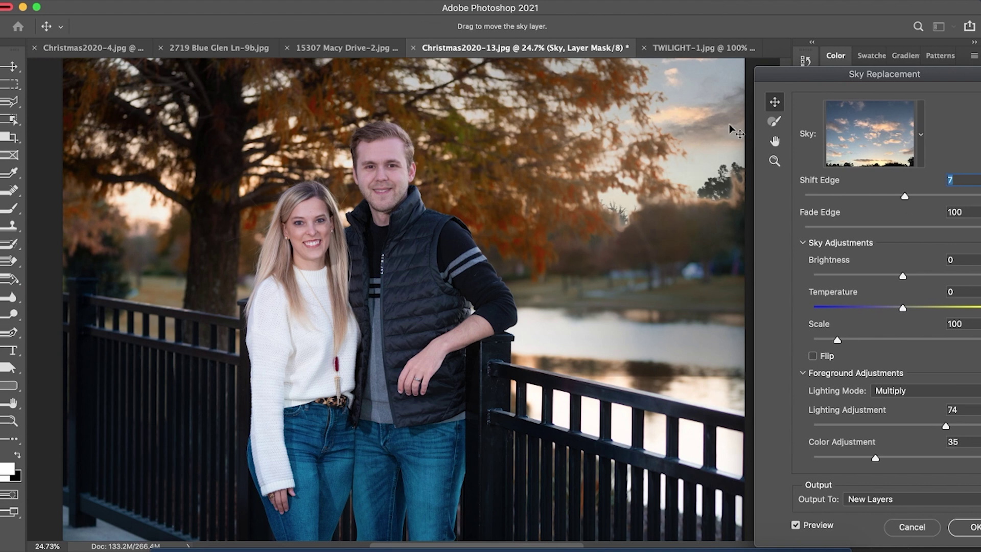
pyautogui.moveTo(690, 106); pyautogui.dragTo(697, 140)
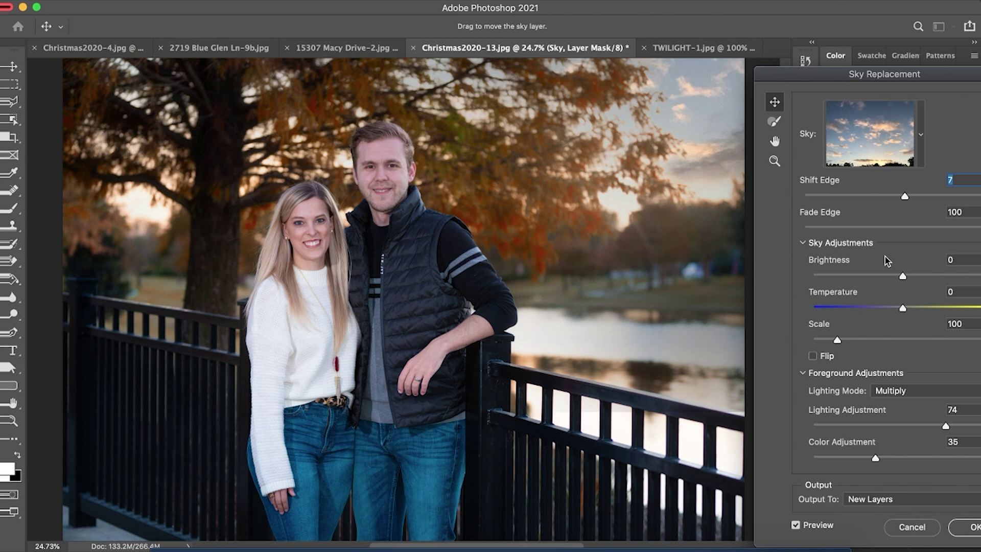
pyautogui.click(964, 525)
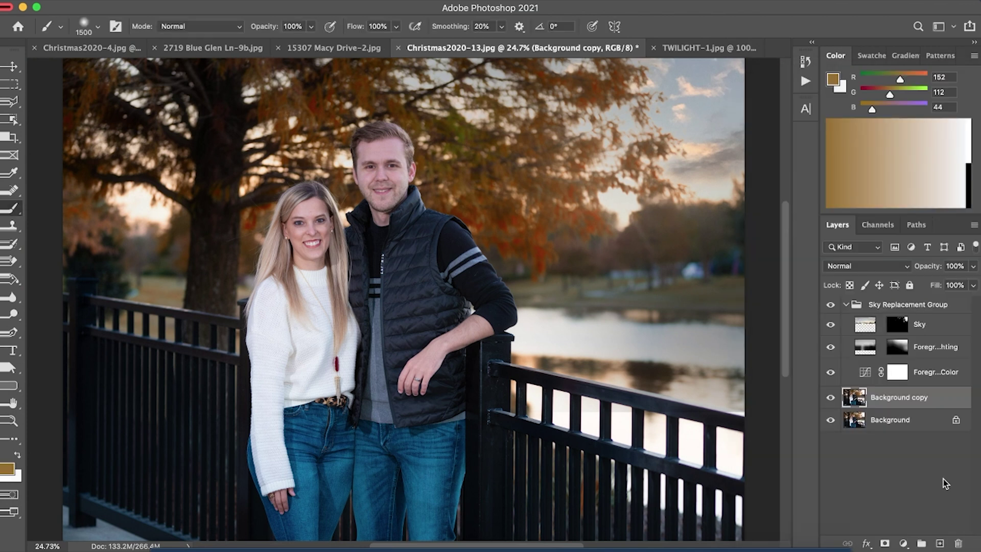